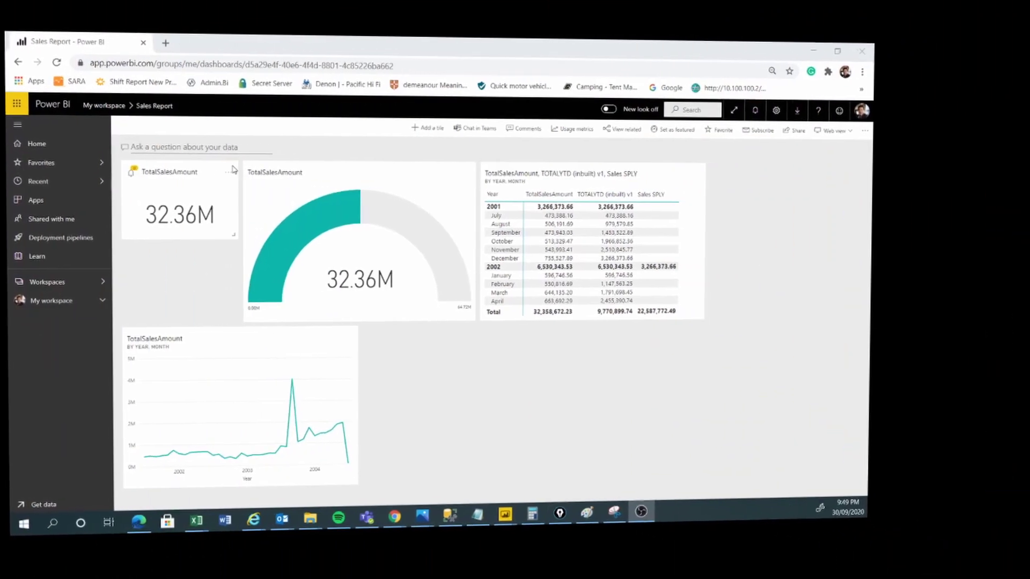
# Step: Add a new alert rule to the TotalSalesAmount card tile with condition Below, ready for a threshold
pyautogui.click(90, 177)
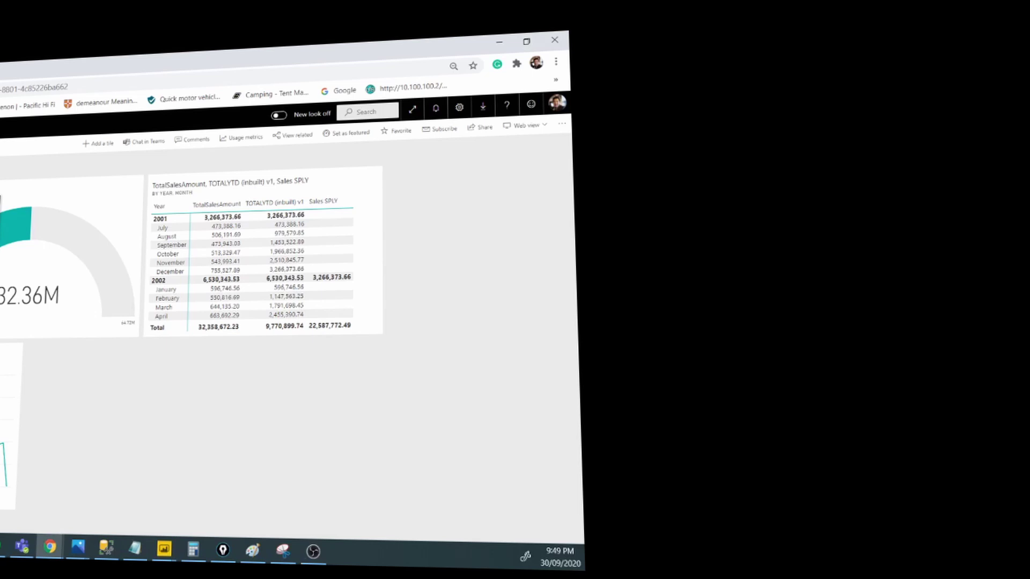
pyautogui.click(11, 253)
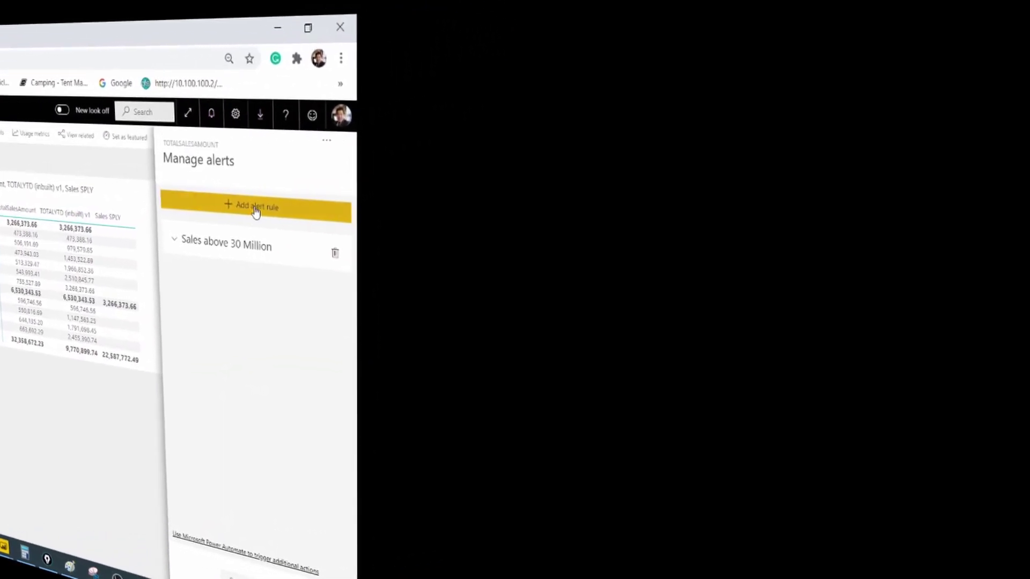
pyautogui.click(269, 208)
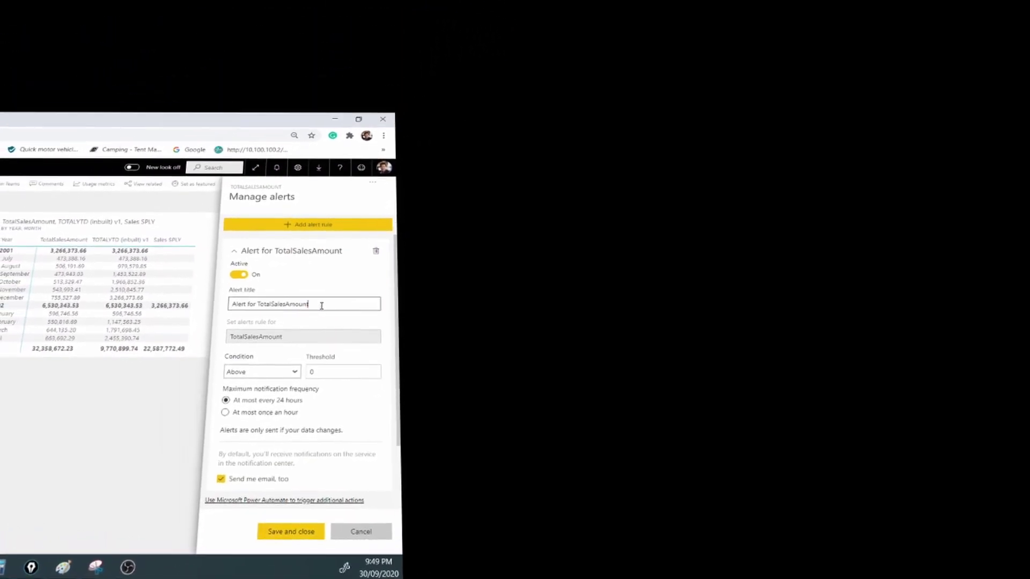
pyautogui.click(323, 282)
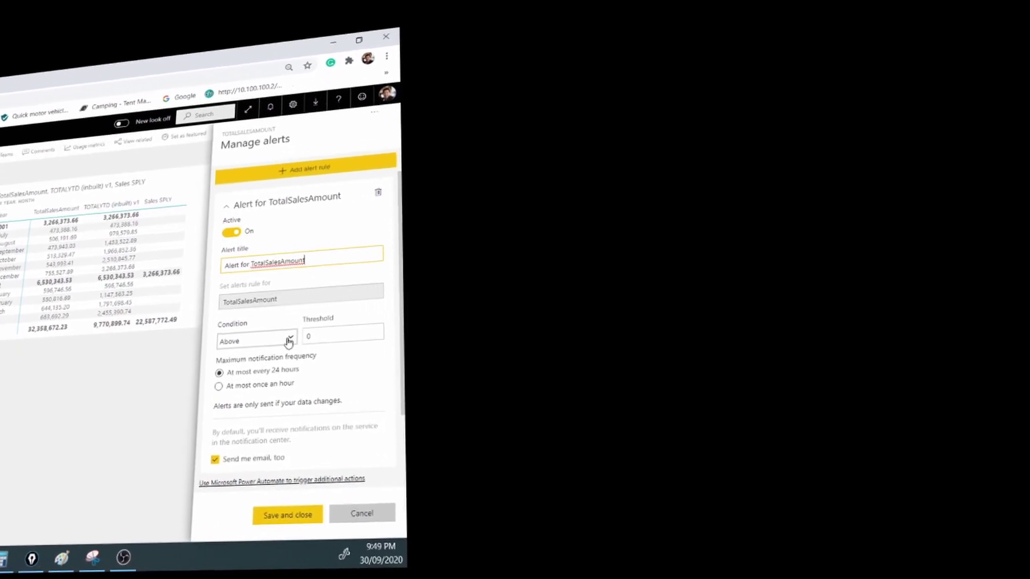
pyautogui.click(292, 352)
pyautogui.click(246, 375)
pyautogui.click(289, 333)
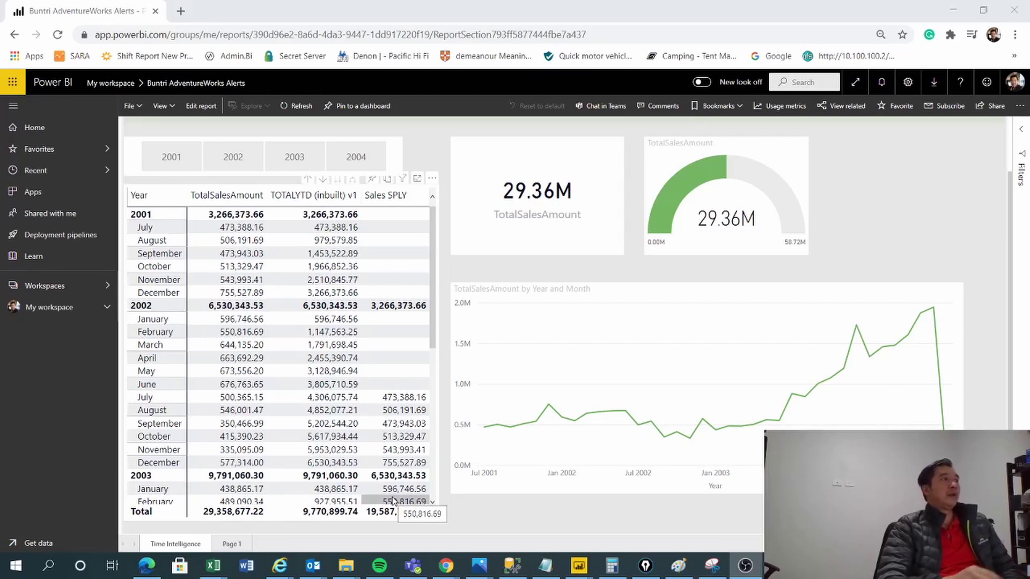
# Step: Display the AdventureWorks Alerts report showing the 29.36M TotalSalesAmount card, gauge, table and line chart
pyautogui.moveTo(616, 323)
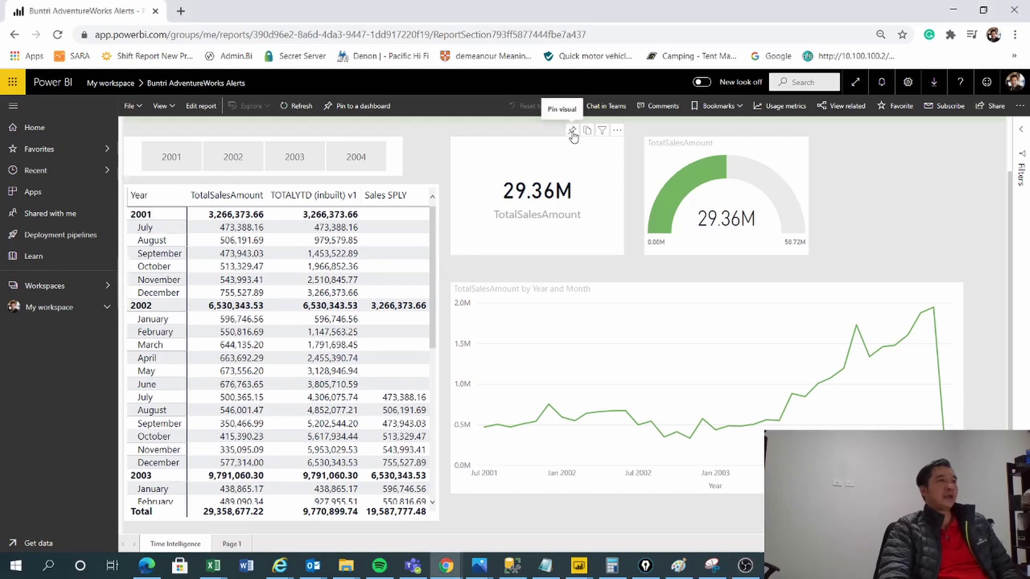
# Step: Pin the 29.36M TotalSalesAmount card to a newly created dashboard called 'Sales Report'
pyautogui.click(573, 134)
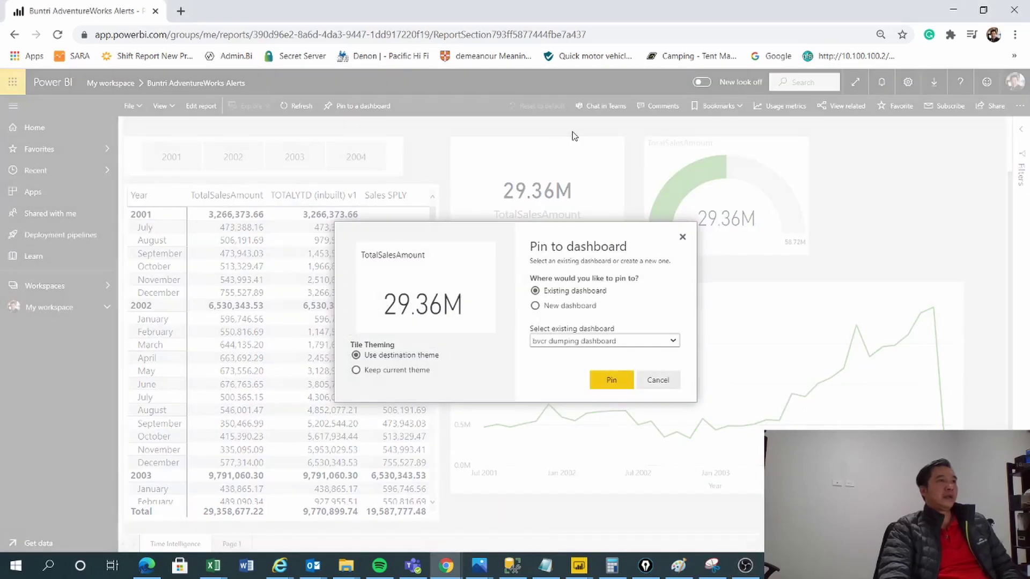
pyautogui.click(652, 342)
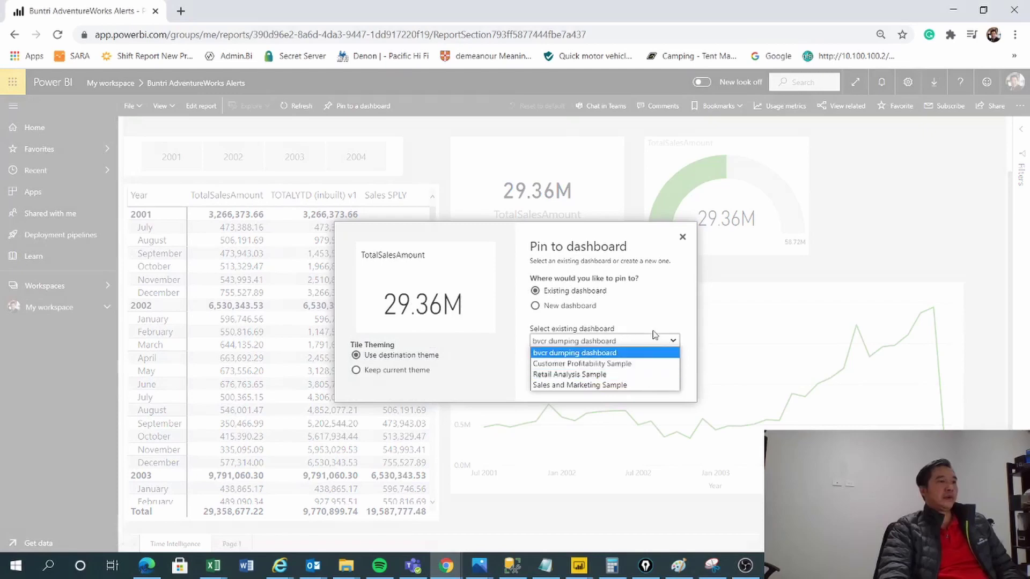
pyautogui.click(568, 307)
pyautogui.click(569, 307)
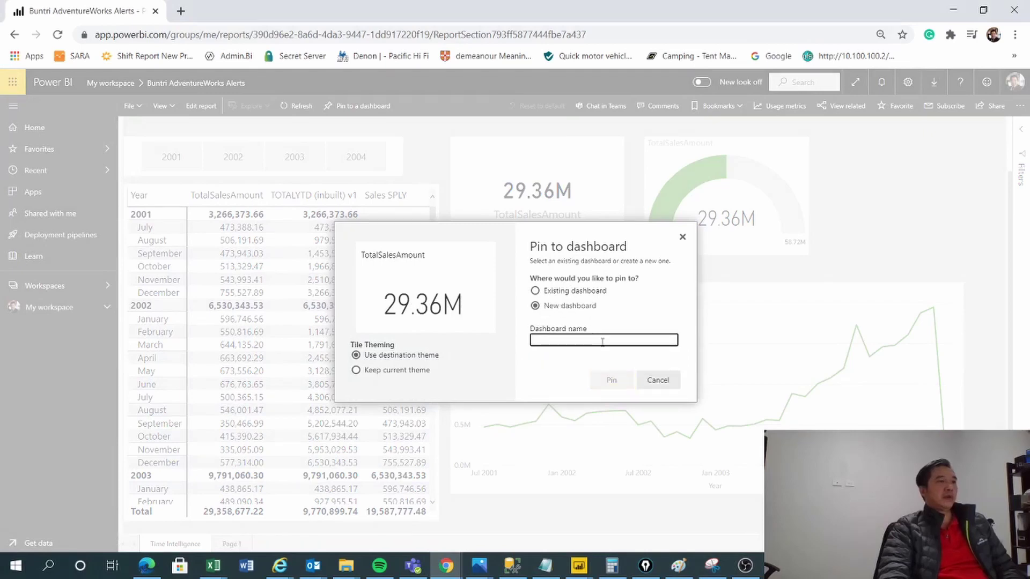
pyautogui.write('Sale')
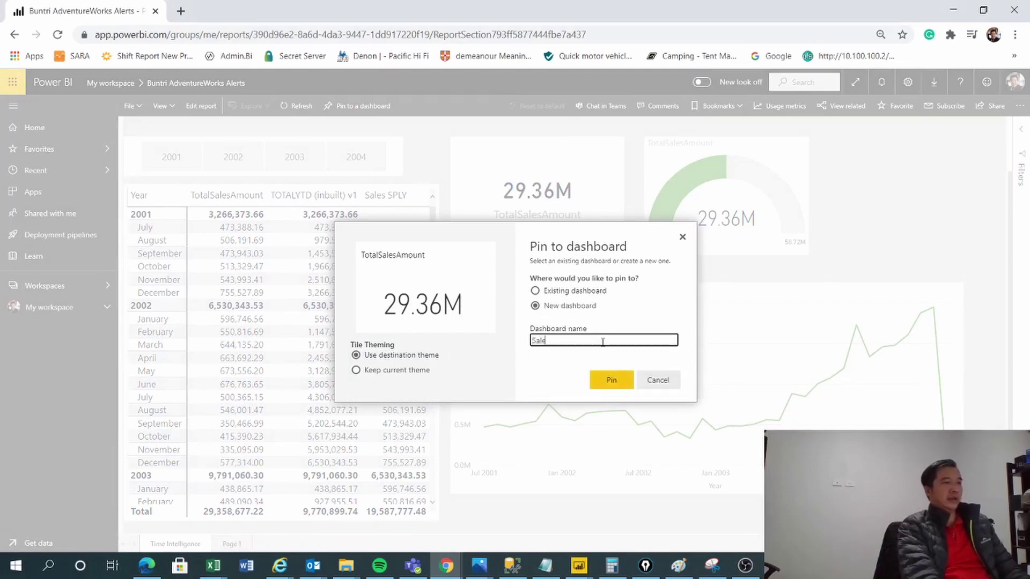
pyautogui.write('s ')
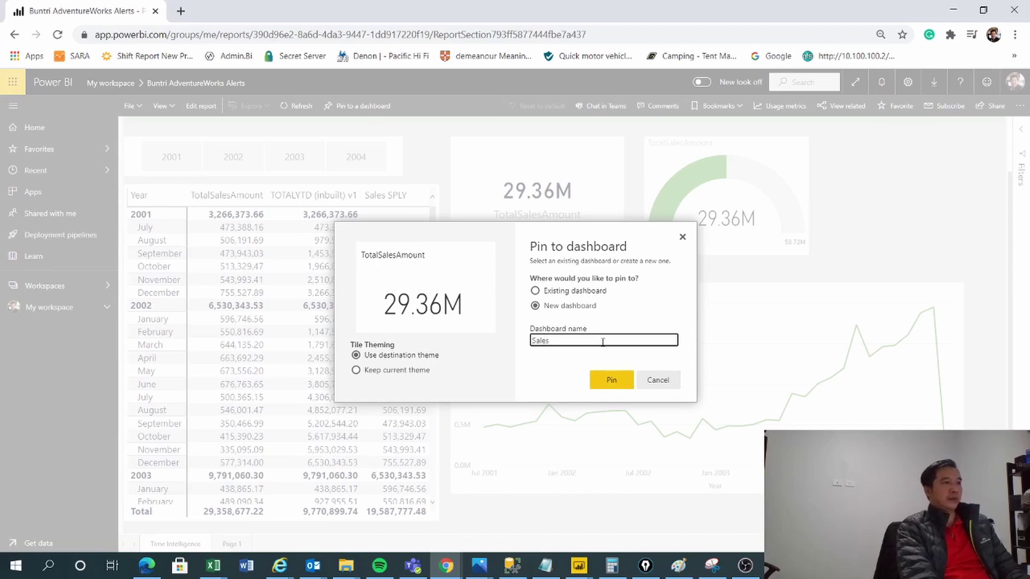
pyautogui.write('Re')
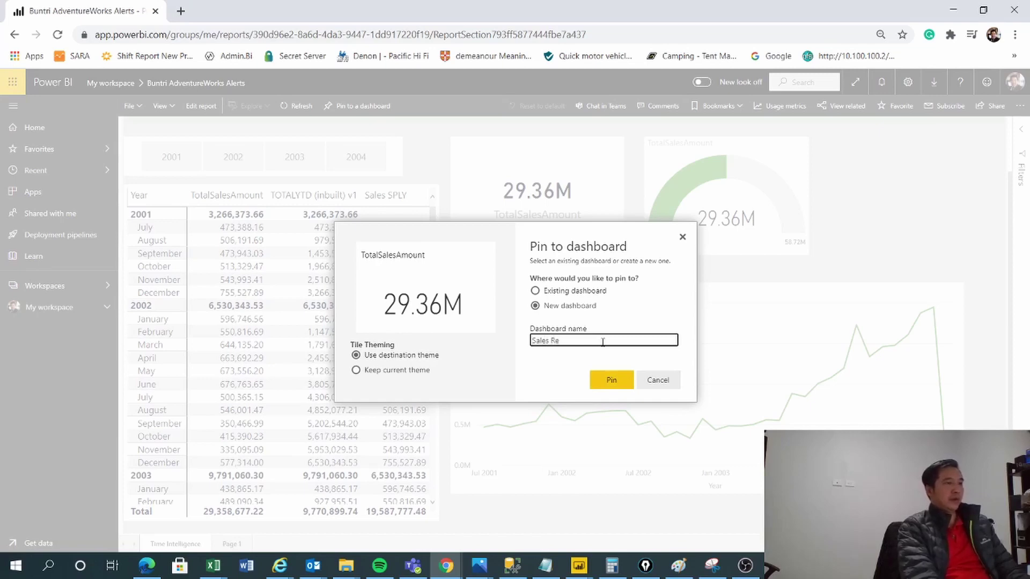
pyautogui.write('port')
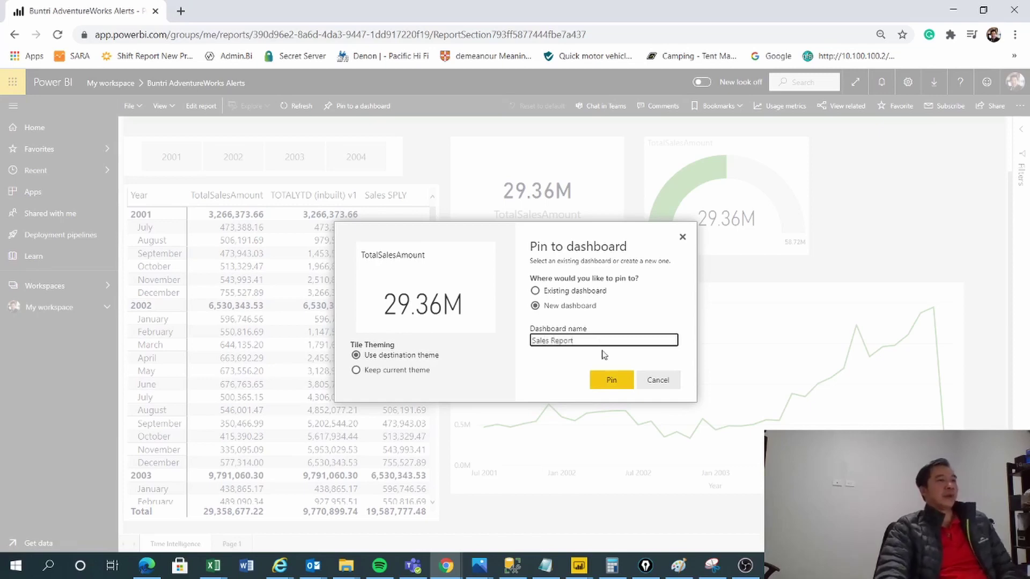
pyautogui.click(611, 380)
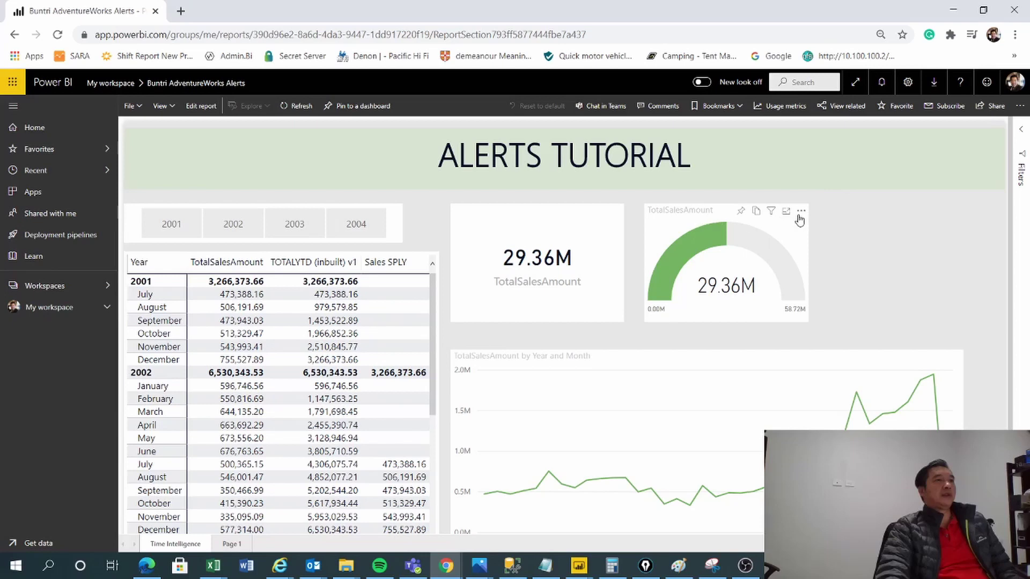
# Step: Pin the gauge and the year-by-month table to the Sales Report dashboard
pyautogui.click(741, 211)
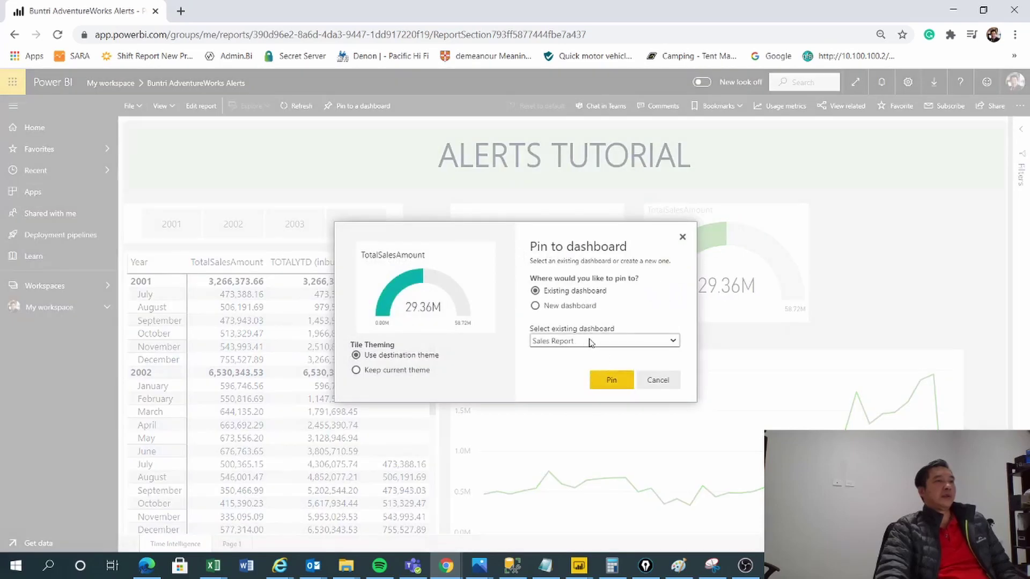
pyautogui.click(609, 382)
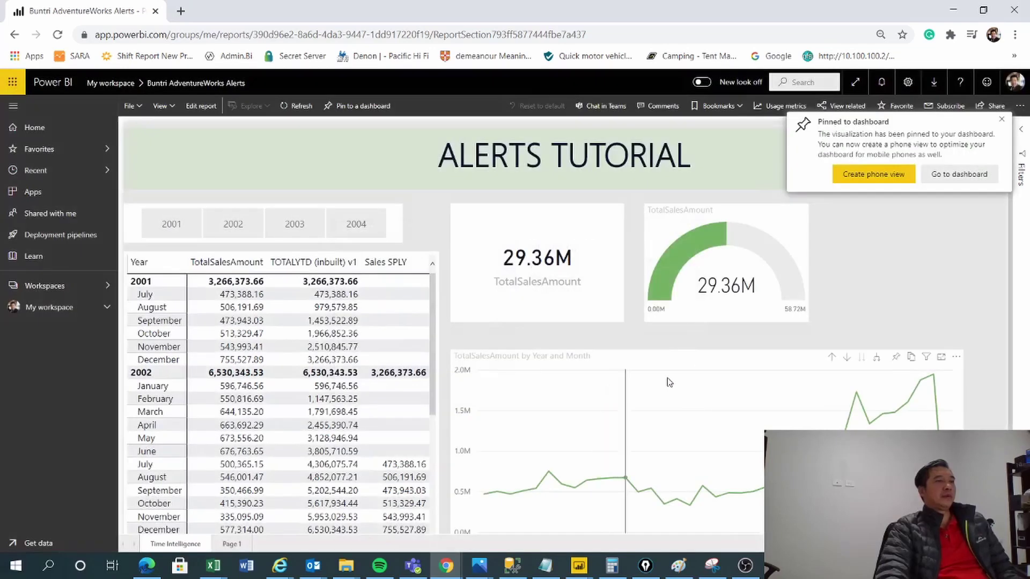
pyautogui.click(1002, 123)
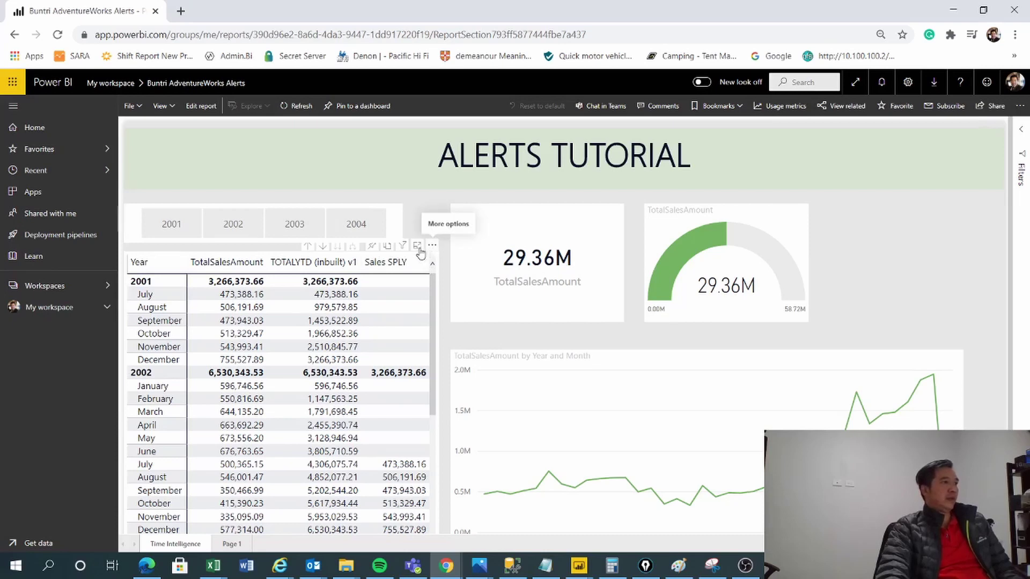
pyautogui.click(372, 247)
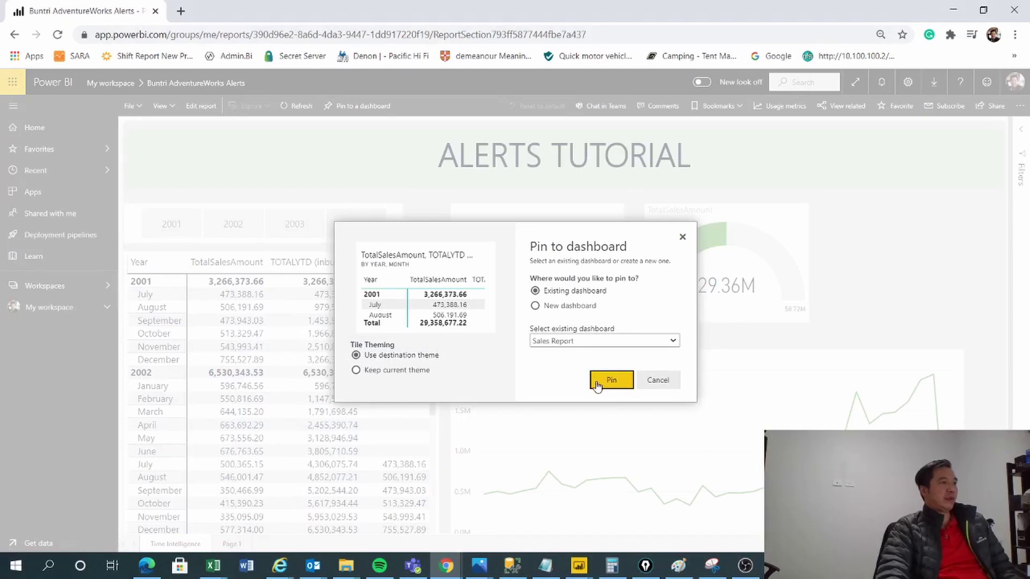
pyautogui.click(608, 383)
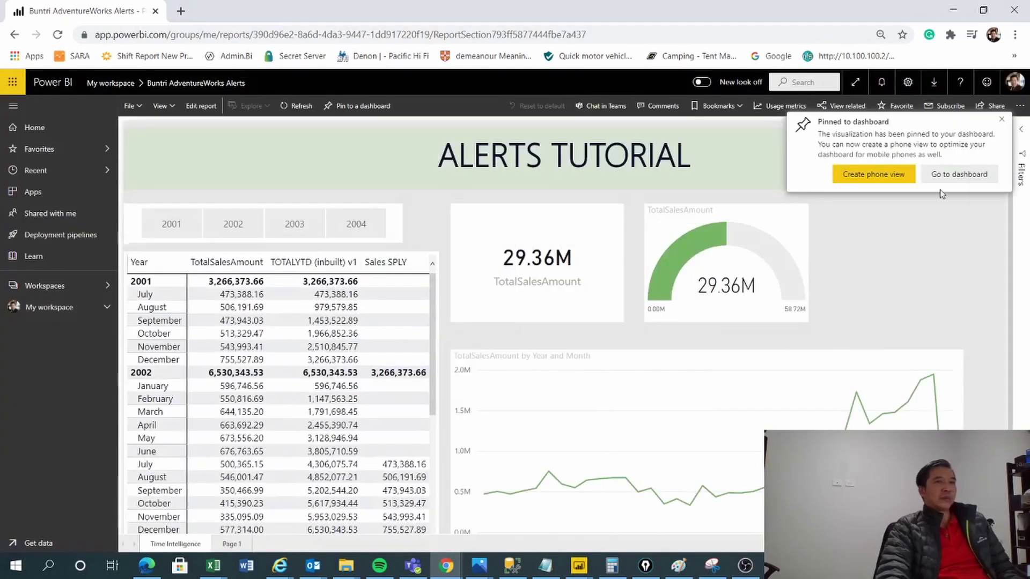
pyautogui.click(1002, 122)
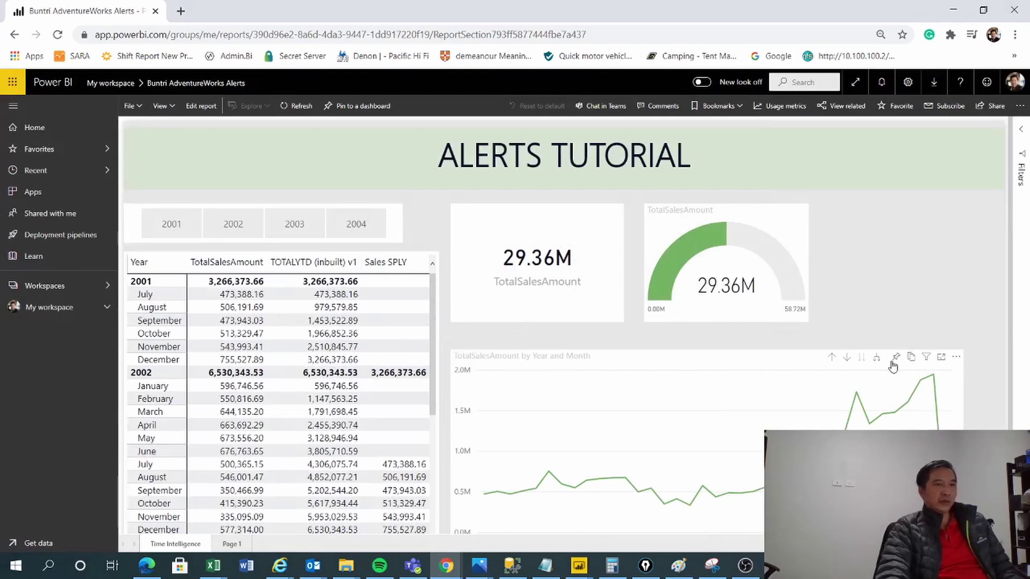
# Step: Pin the line chart to Sales Report as well and go to that dashboard
pyautogui.click(895, 359)
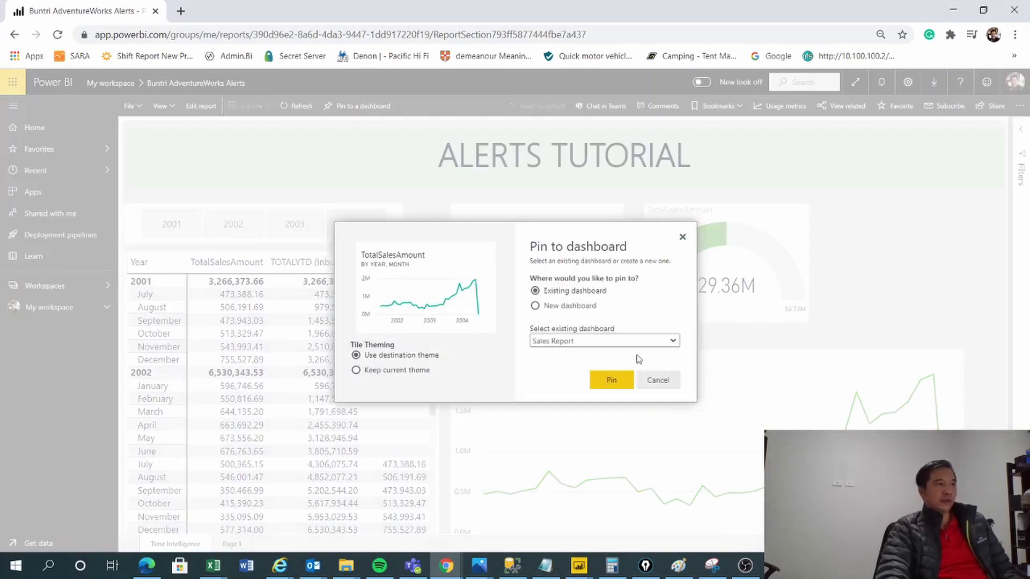
pyautogui.click(605, 383)
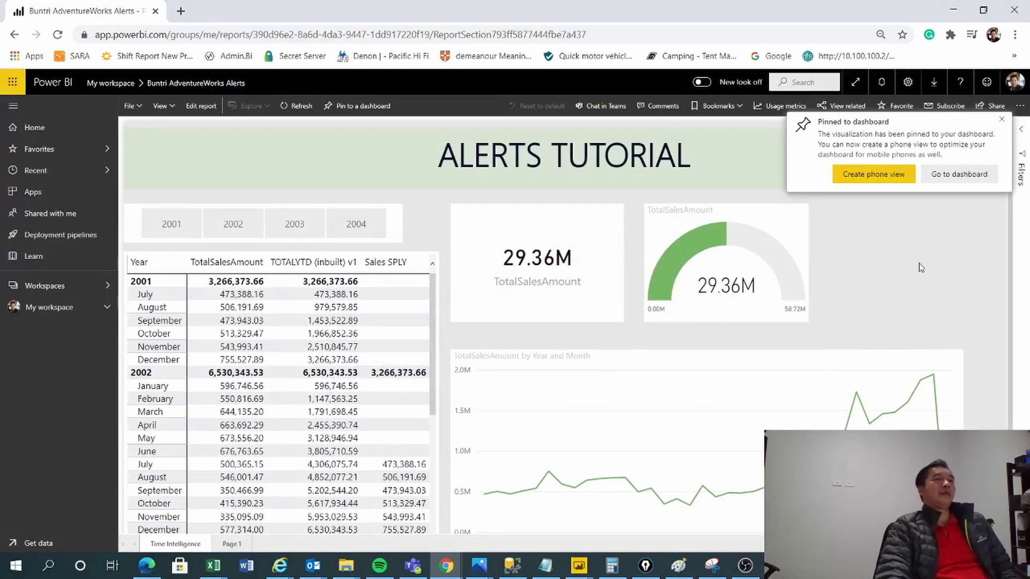
pyautogui.click(950, 175)
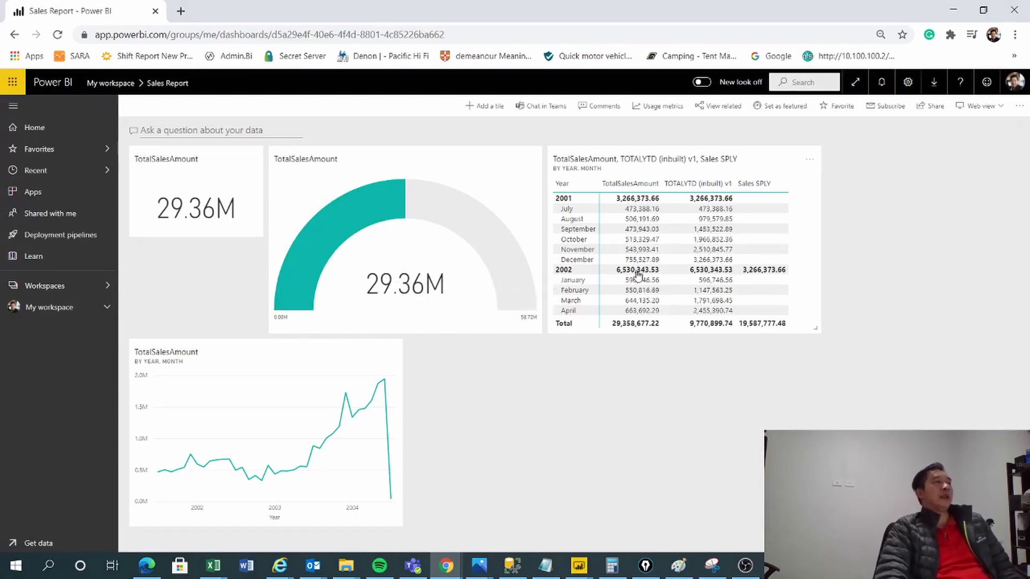
# Step: Check the card, gauge, table and line chart tiles for Manage alerts, ending with the card tile's menu open
pyautogui.moveTo(496, 273)
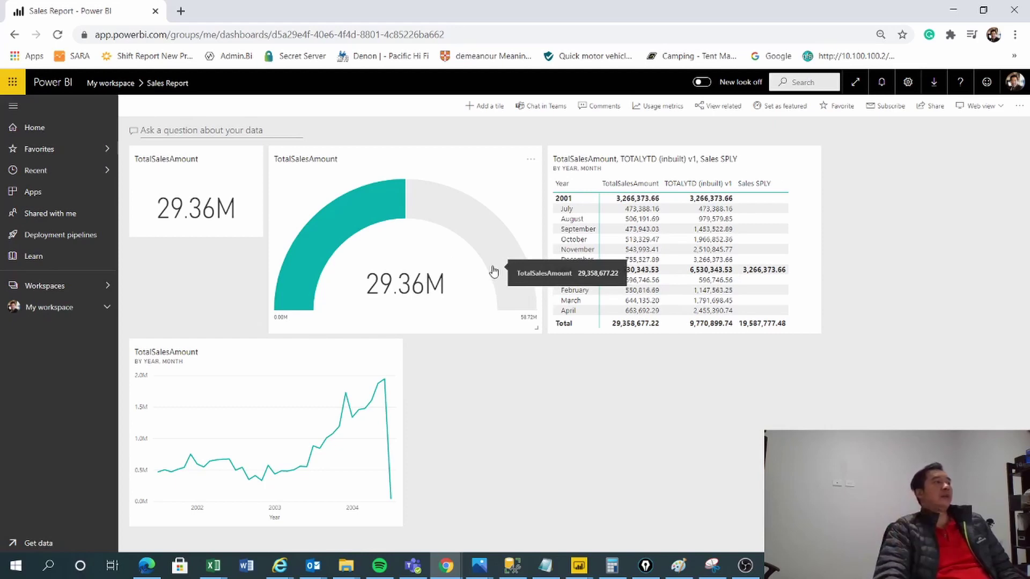
pyautogui.moveTo(158, 209)
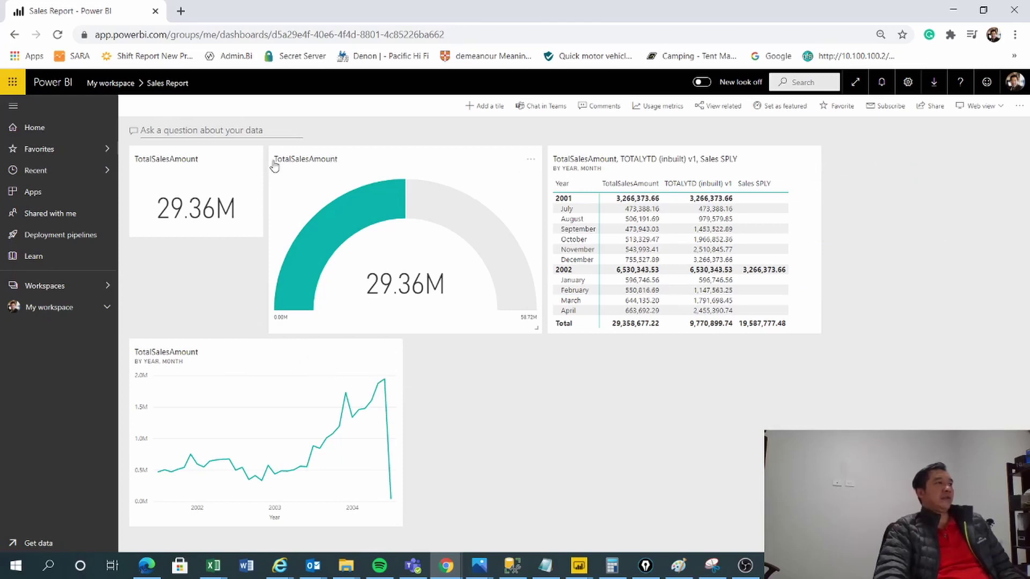
pyautogui.click(251, 163)
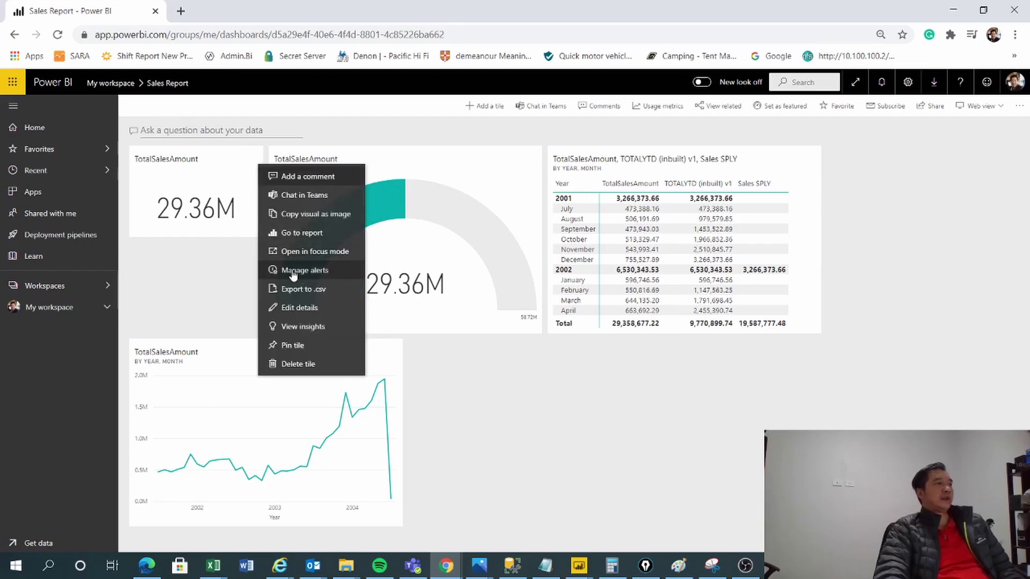
pyautogui.click(529, 162)
pyautogui.click(529, 162)
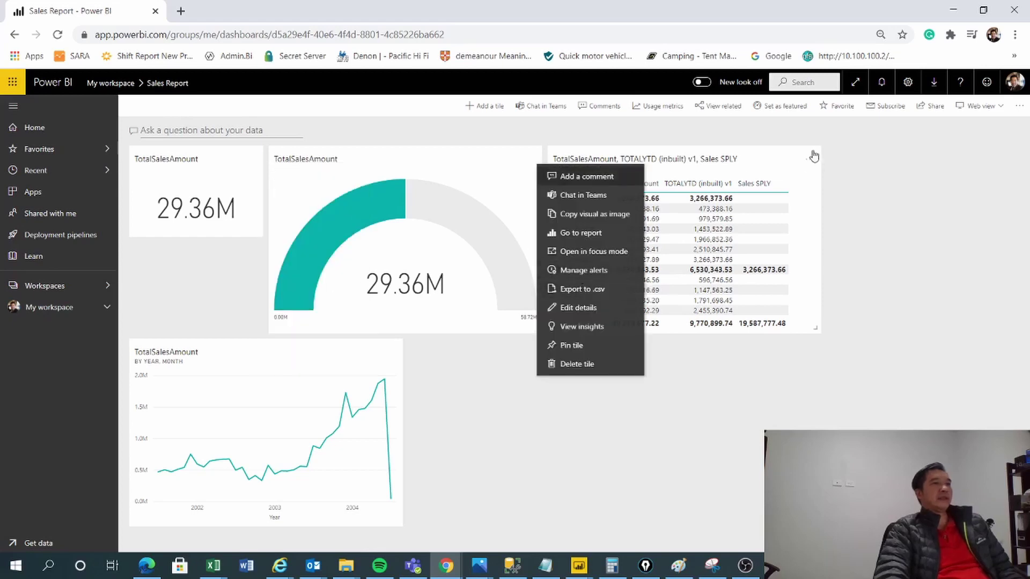
pyautogui.click(809, 162)
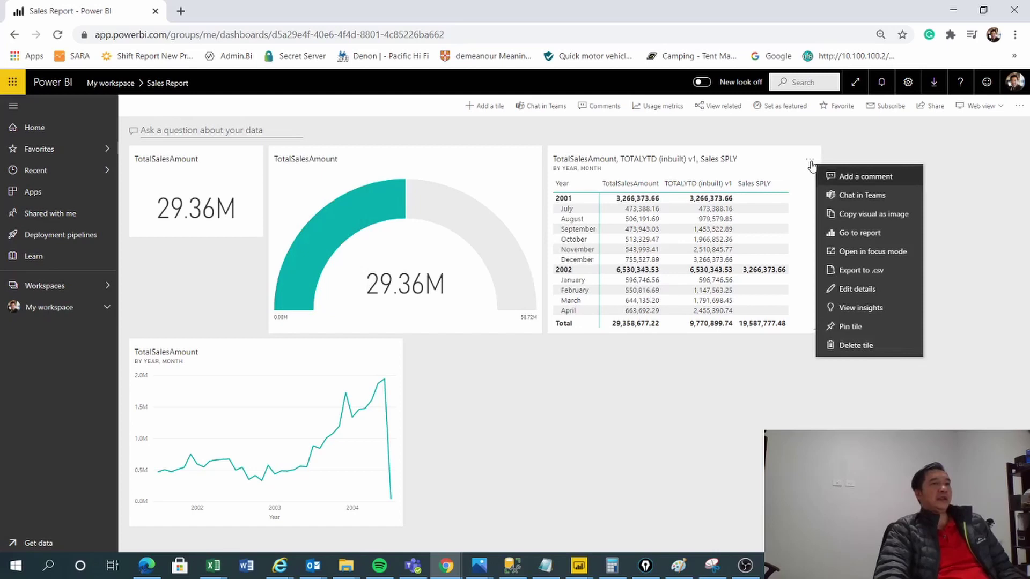
pyautogui.click(392, 355)
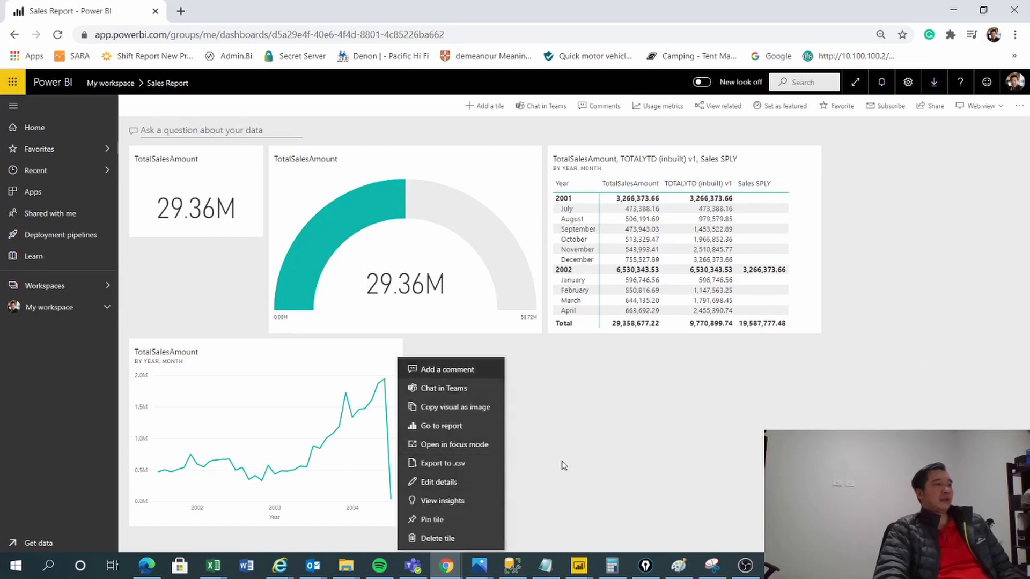
pyautogui.click(578, 449)
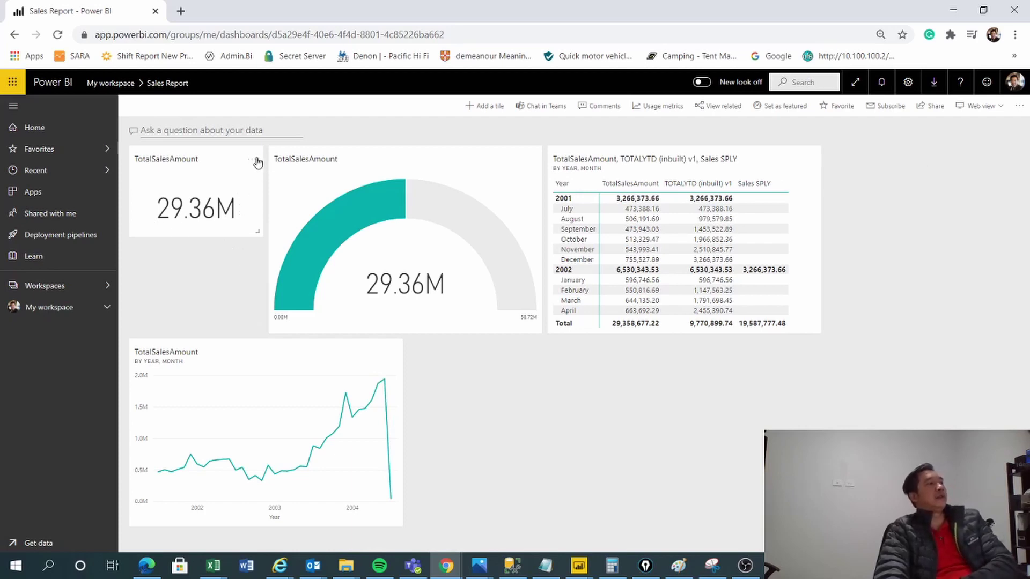
pyautogui.click(257, 162)
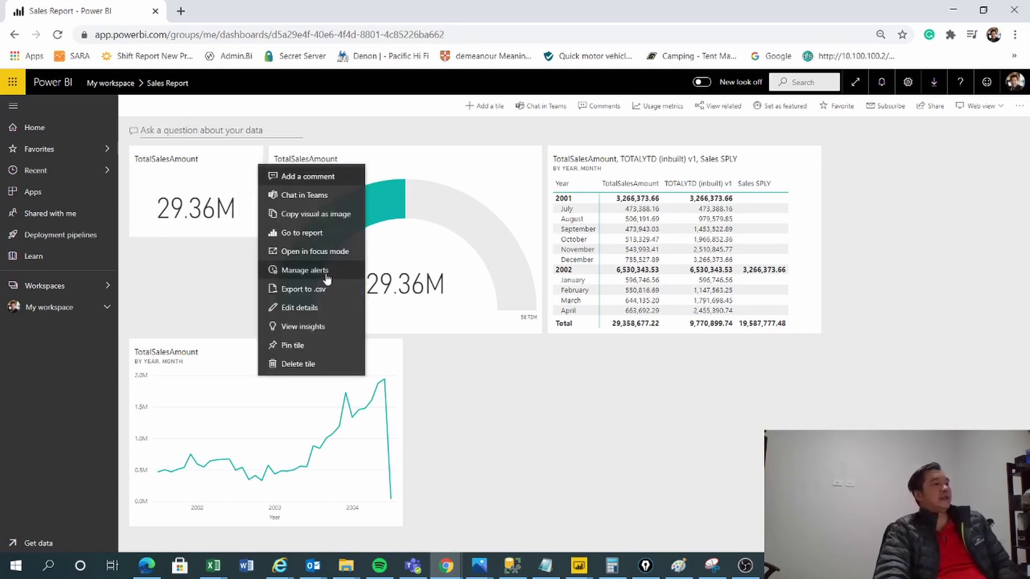
# Step: Save a card-tile alert titled 'Sales above 30 Million': Above 30000000, notify at most once an hour
pyautogui.click(324, 279)
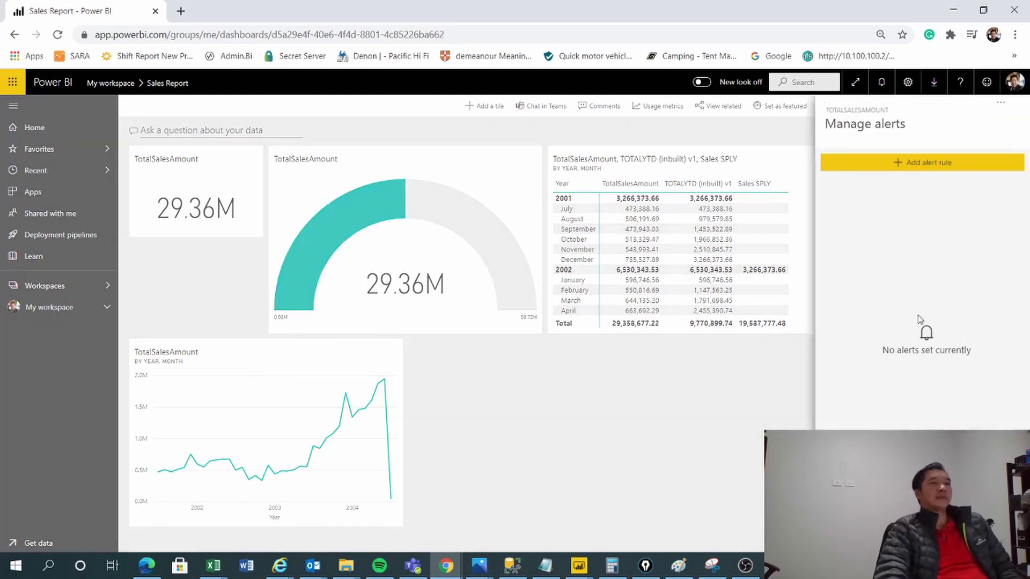
pyautogui.click(912, 168)
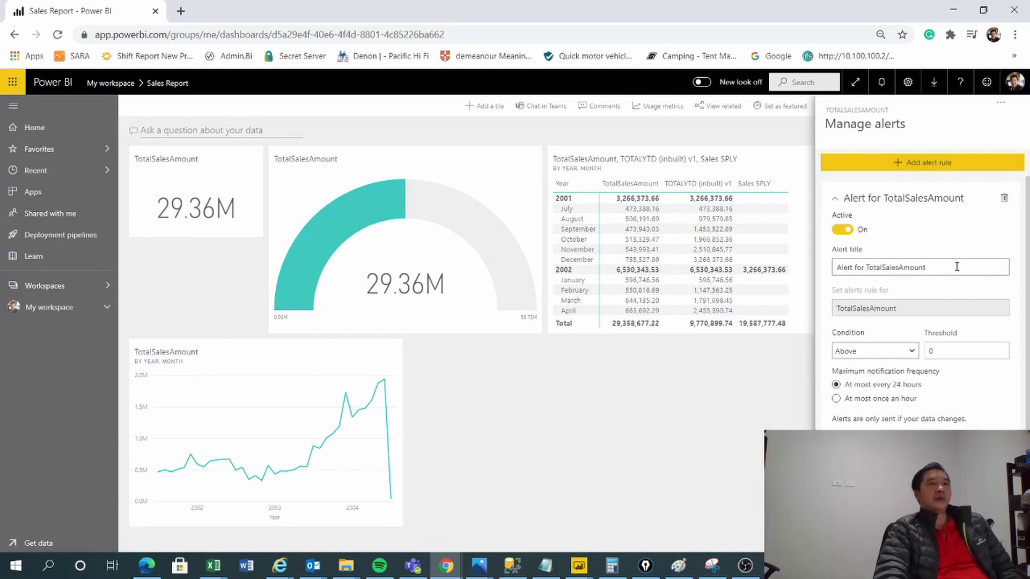
pyautogui.moveTo(956, 267); pyautogui.dragTo(739, 273)
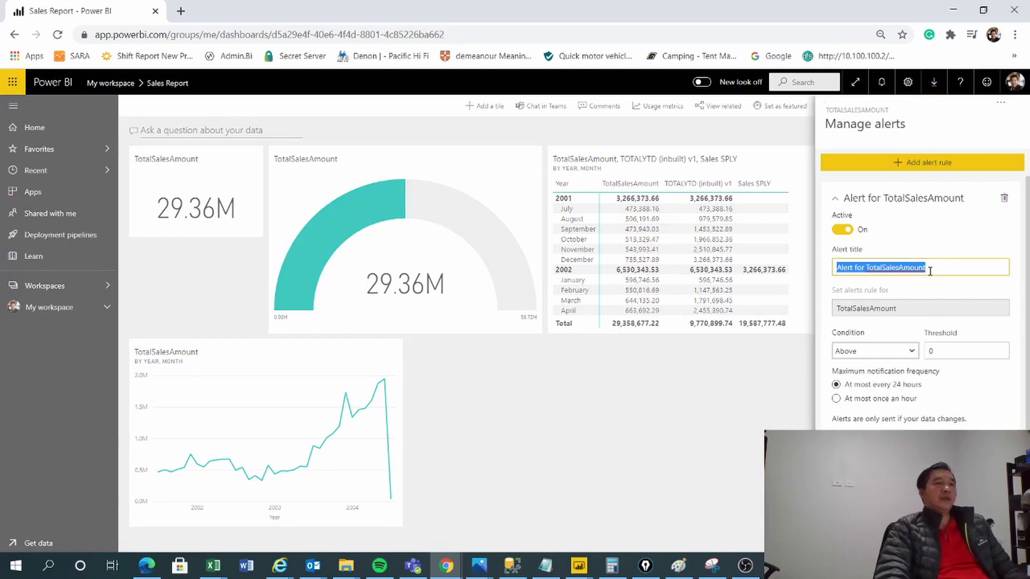
pyautogui.write('Sales above 30 Million')
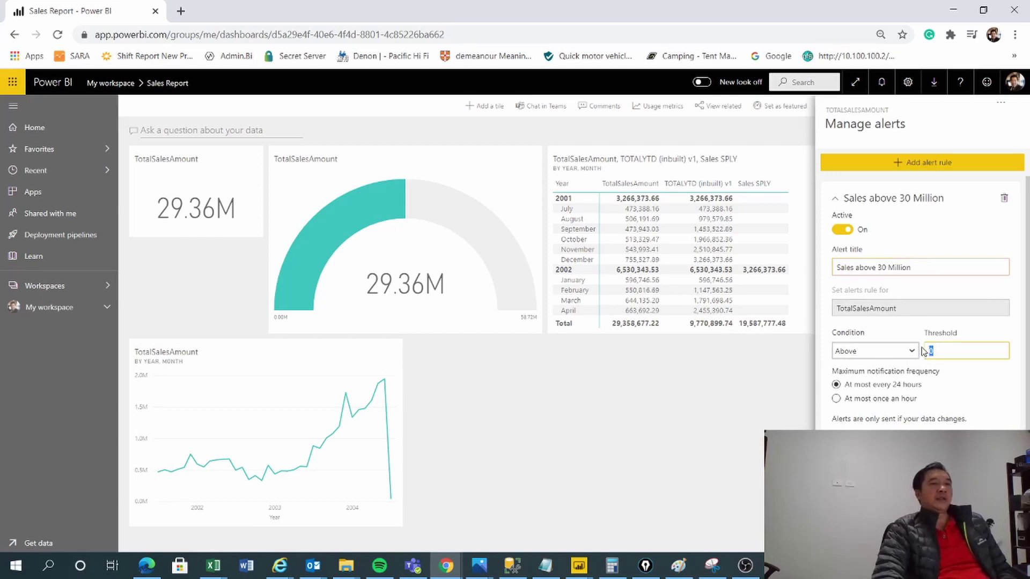
pyautogui.write('30000000')
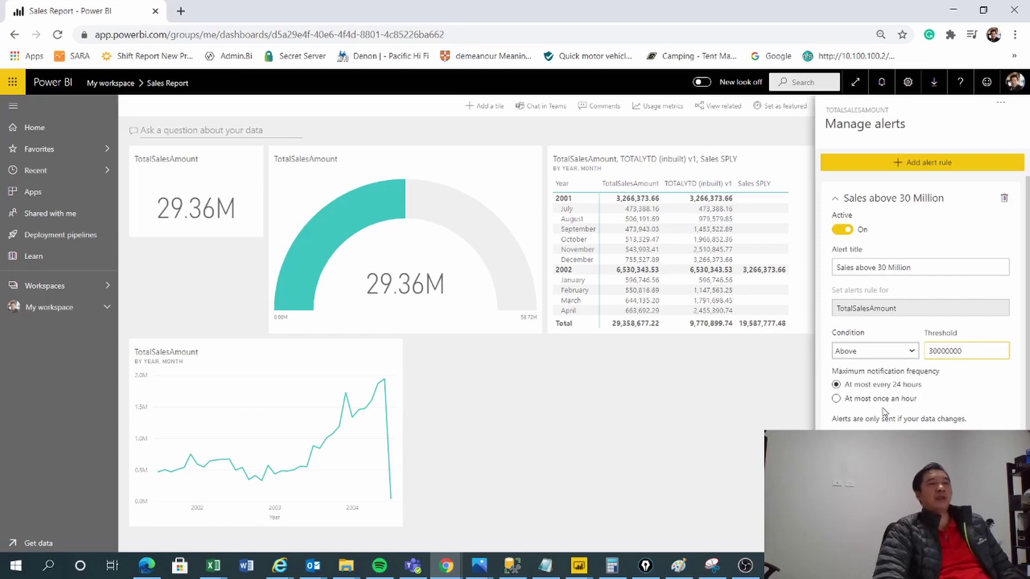
pyautogui.click(836, 399)
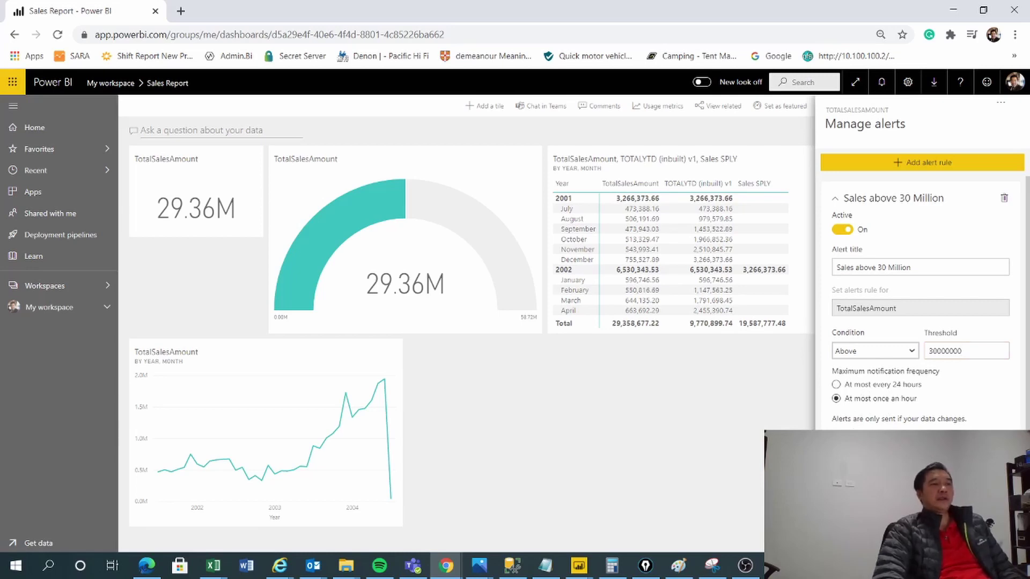
pyautogui.click(680, 374)
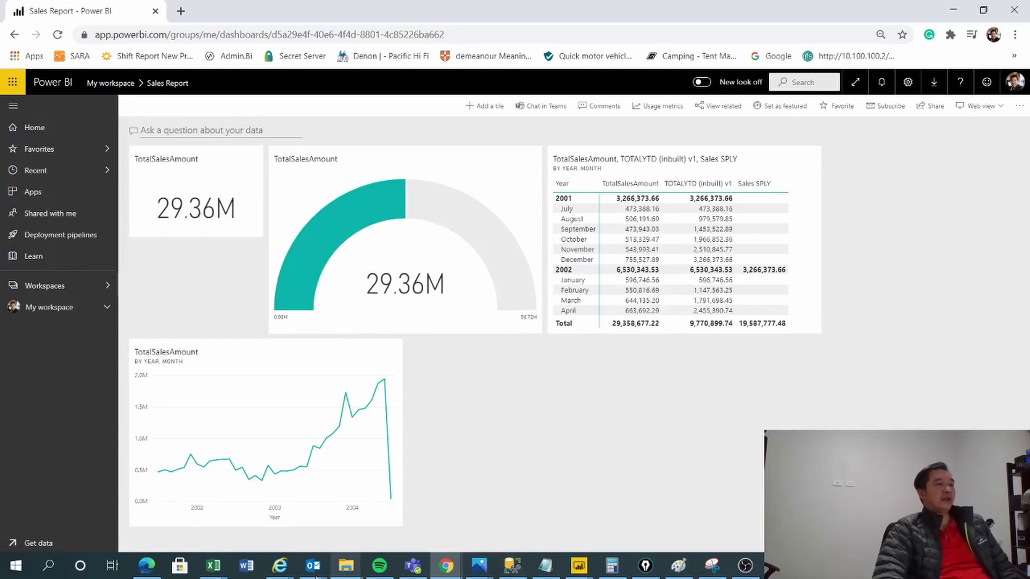
# Step: Set Excel cell O2 on the Sales sheet to 3000000, save the workbook, and return to Power BI
pyautogui.click(213, 566)
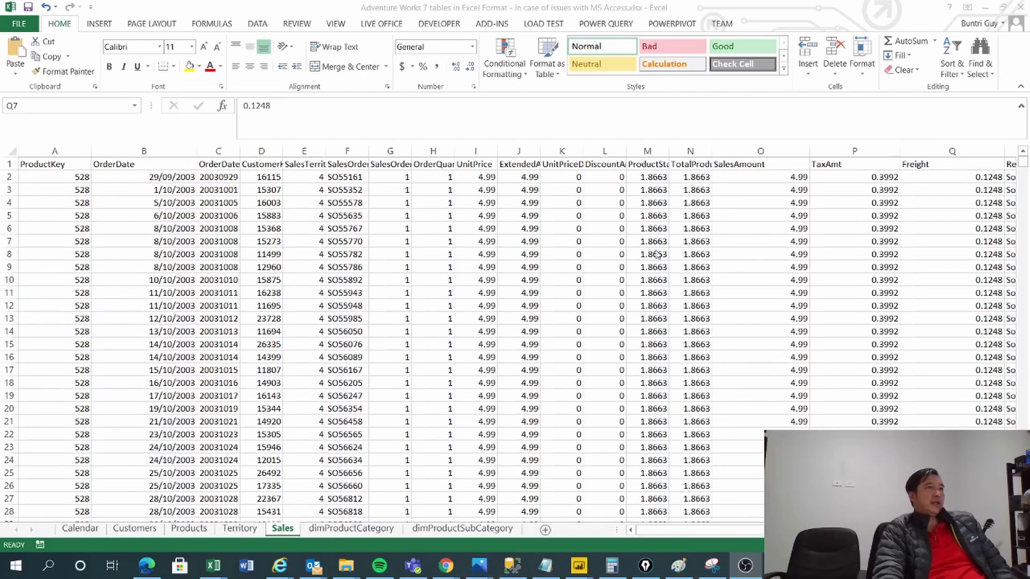
pyautogui.click(769, 177)
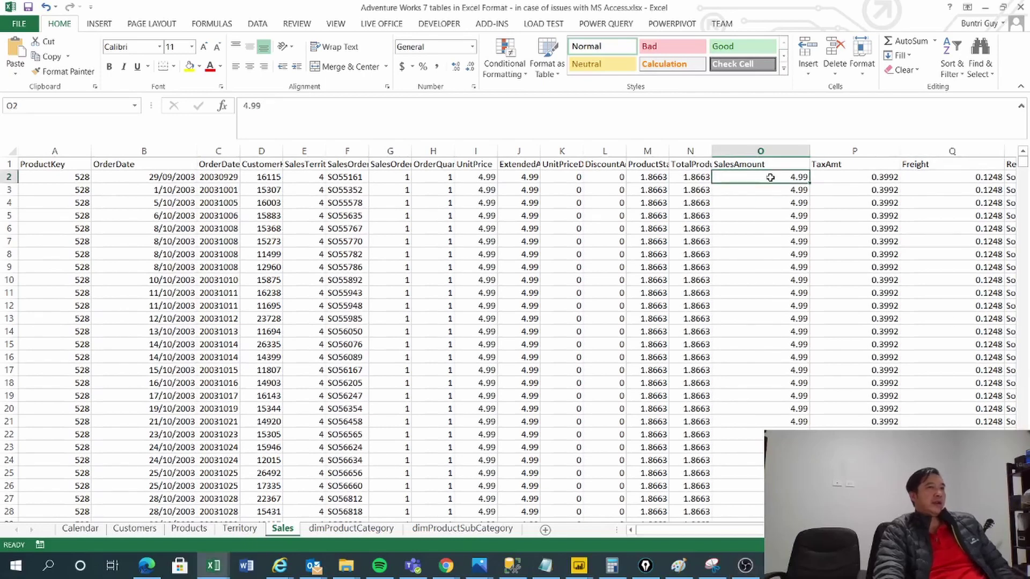
pyautogui.write('3')
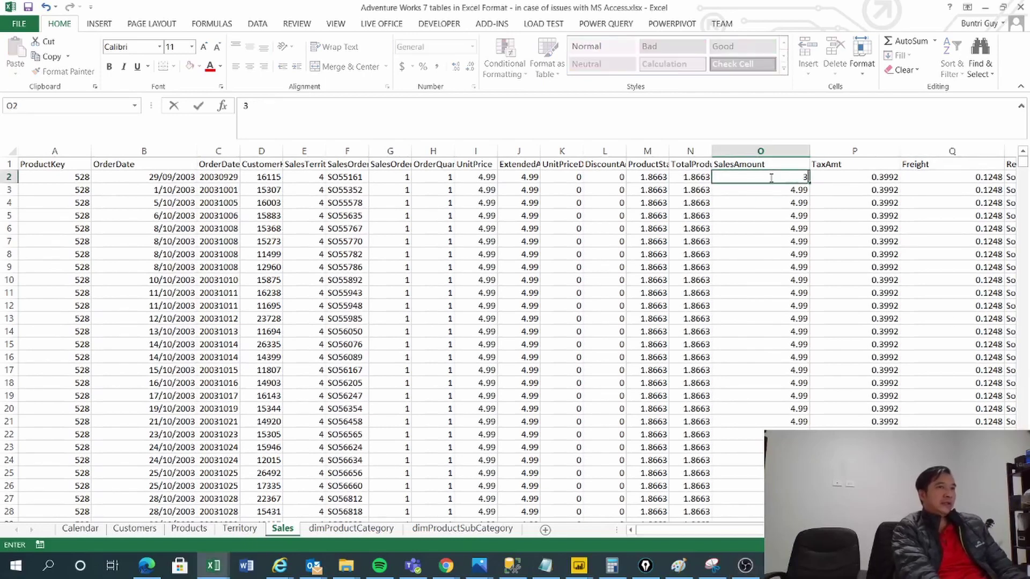
pyautogui.write('000000')
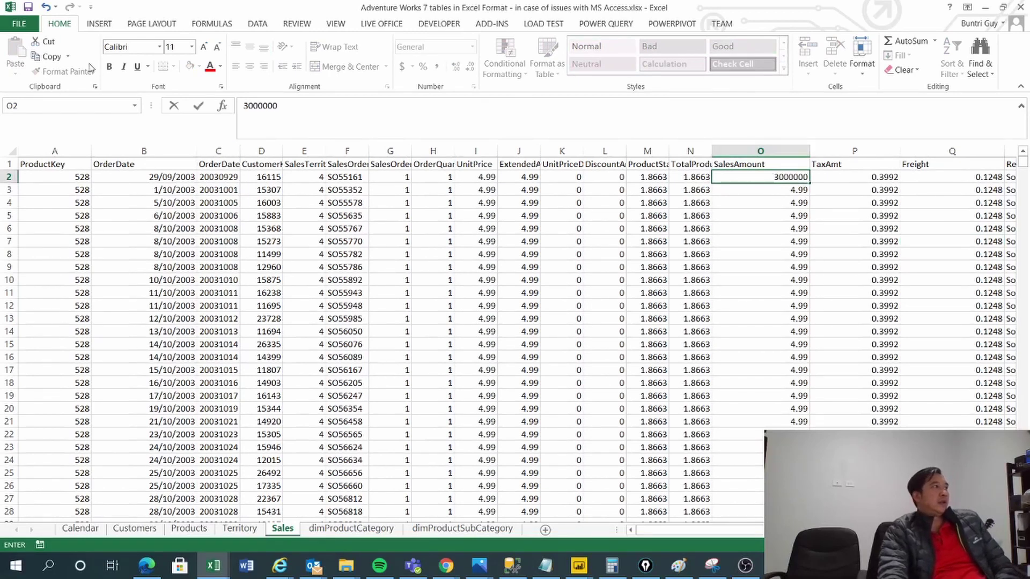
pyautogui.click(28, 7)
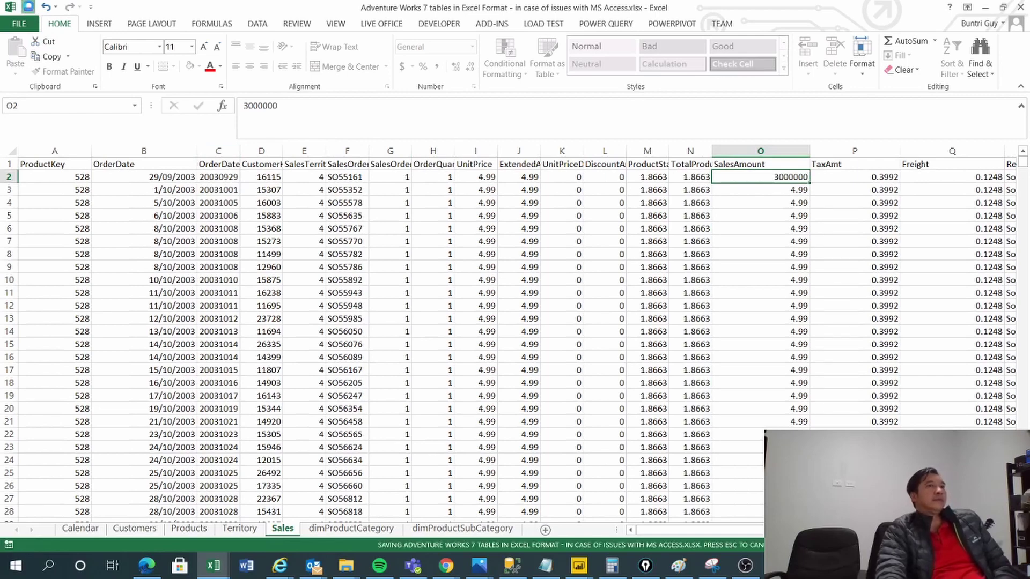
pyautogui.hotkey('alt', 'Tab')
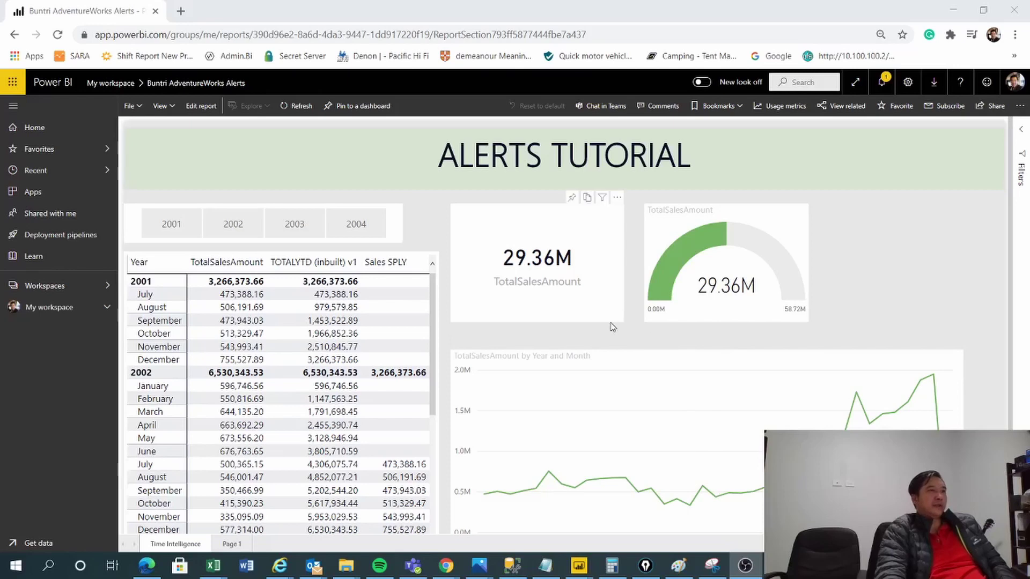
# Step: Refresh the Alerts Tutorial report to 32.36M and open the Sales Report dashboard from My workspace
pyautogui.click(297, 106)
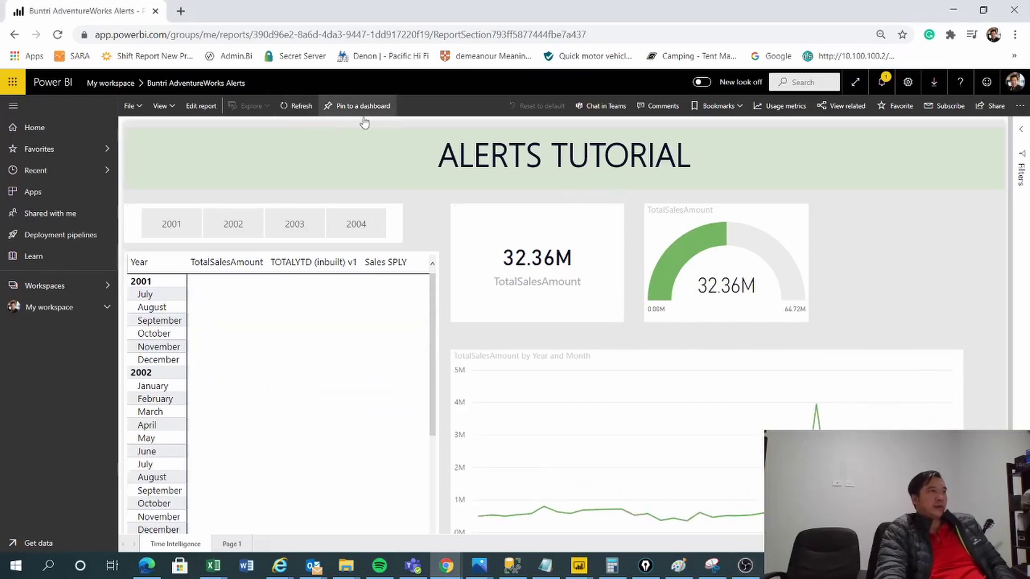
pyautogui.click(40, 311)
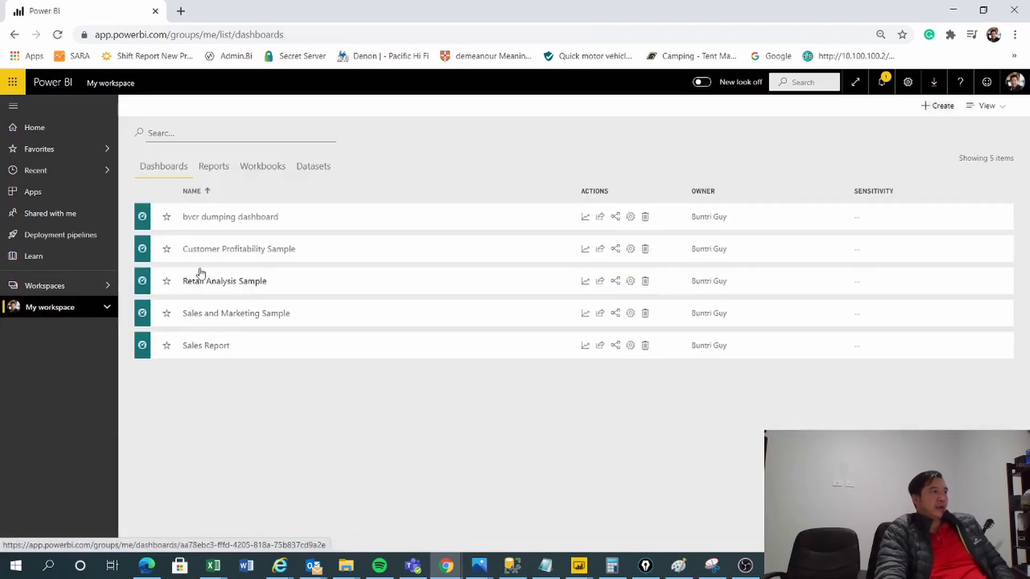
pyautogui.click(209, 348)
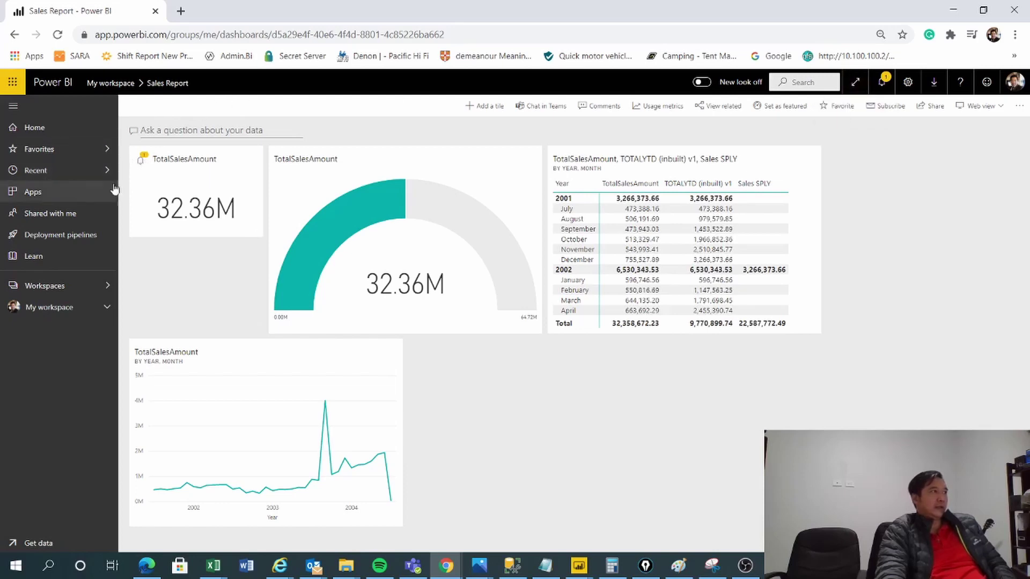
pyautogui.click(141, 160)
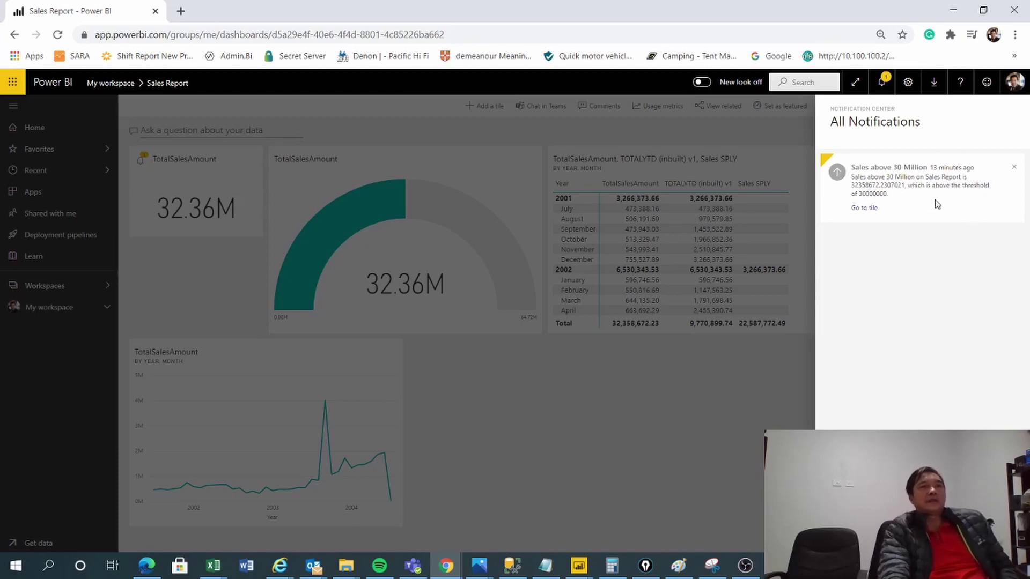
pyautogui.click(613, 407)
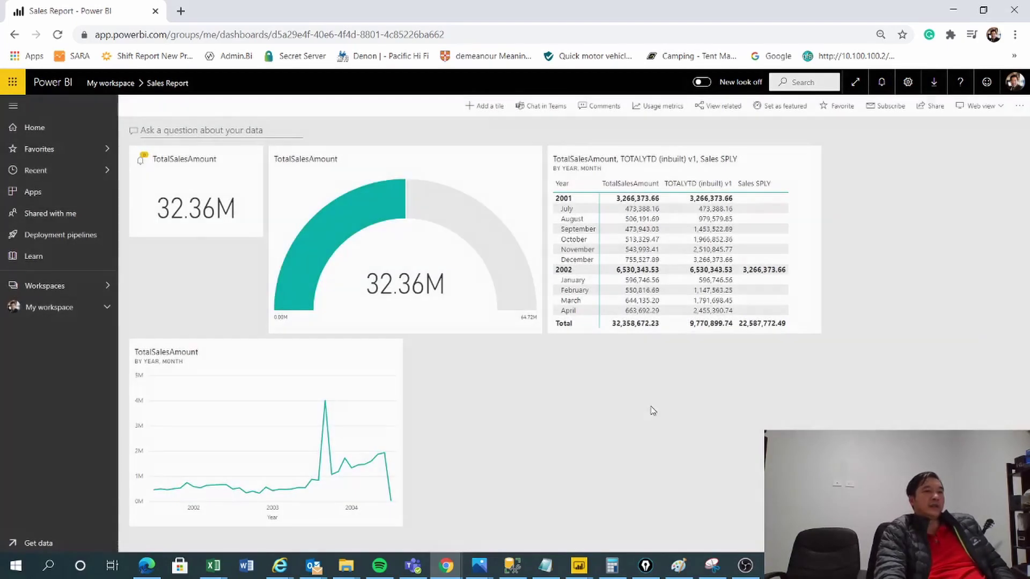
pyautogui.hotkey('alt', 'Tab')
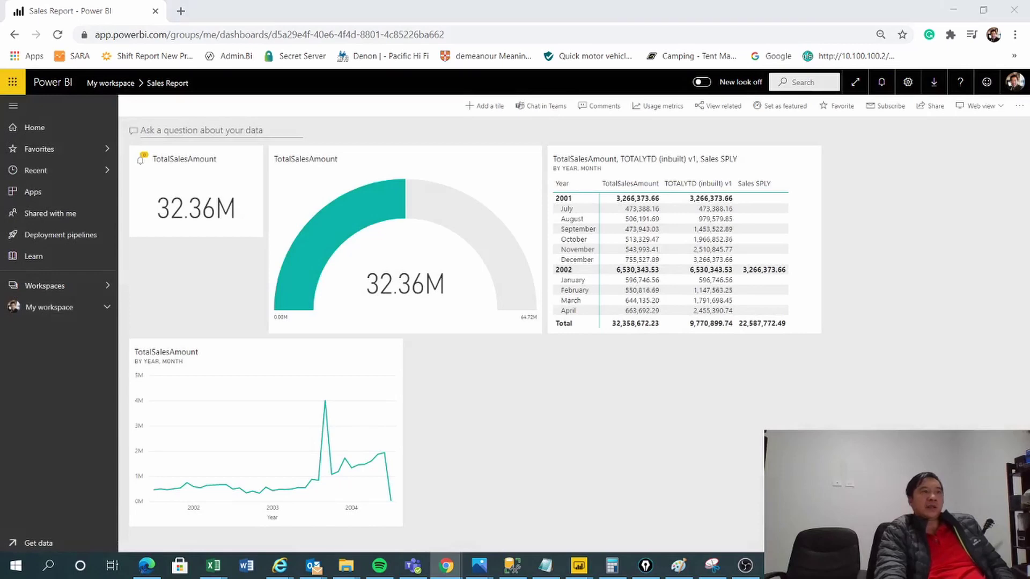
pyautogui.doubleClick(543, 73)
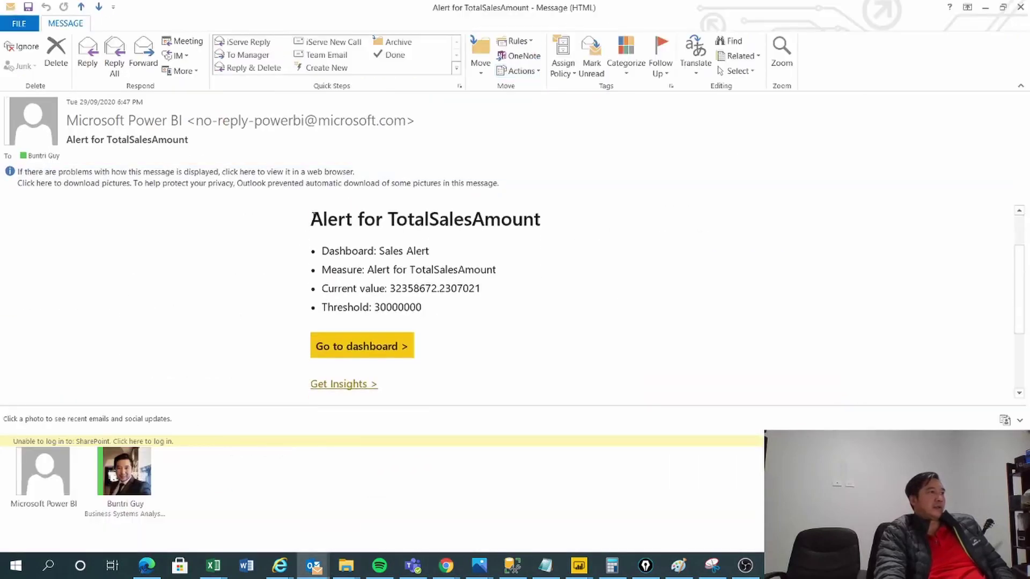
pyautogui.doubleClick(254, 4)
pyautogui.hotkey('alt', 'Tab')
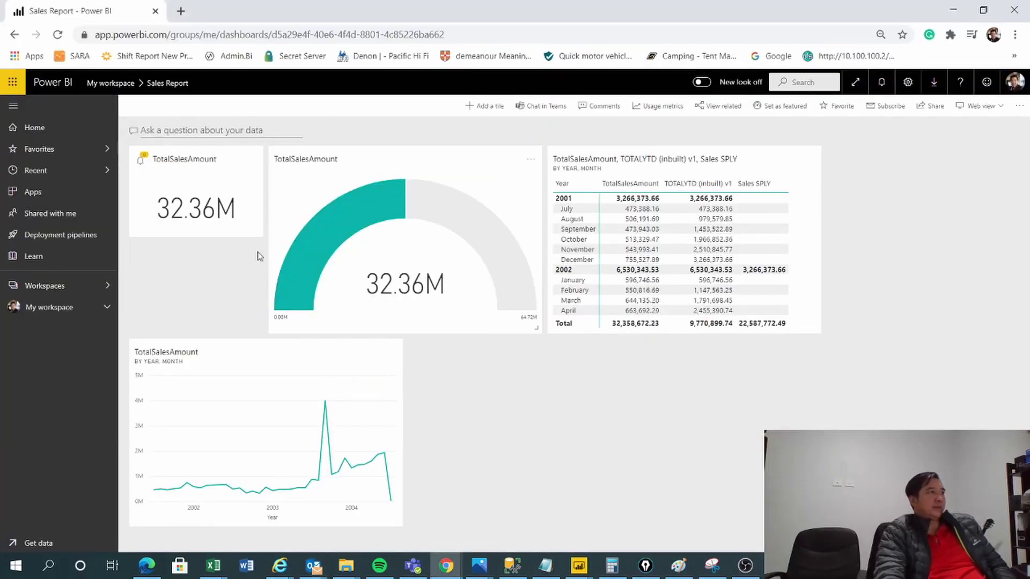
# Step: View the notification reporting sales of 32358672 above the 30000000 threshold
pyautogui.click(881, 82)
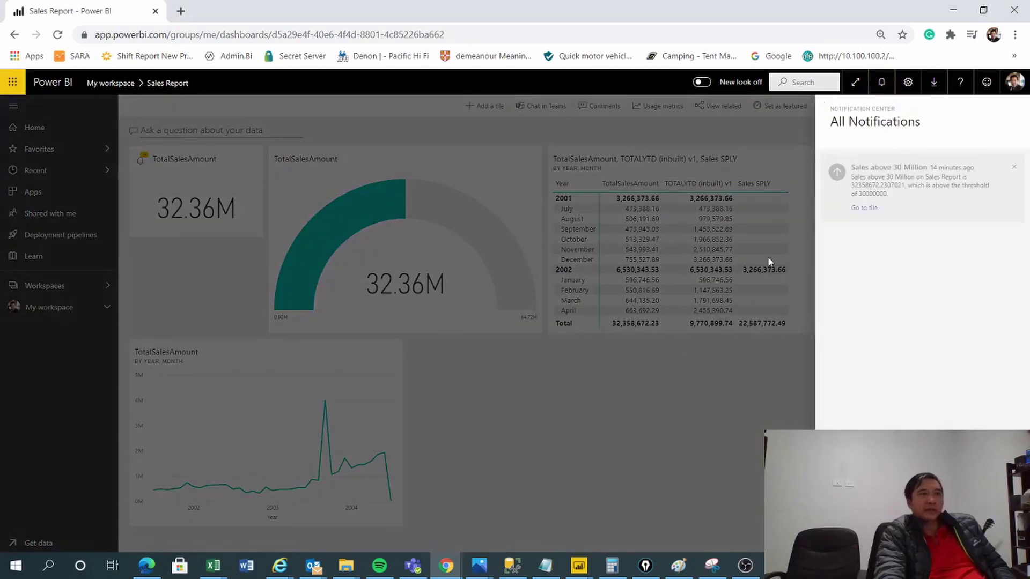